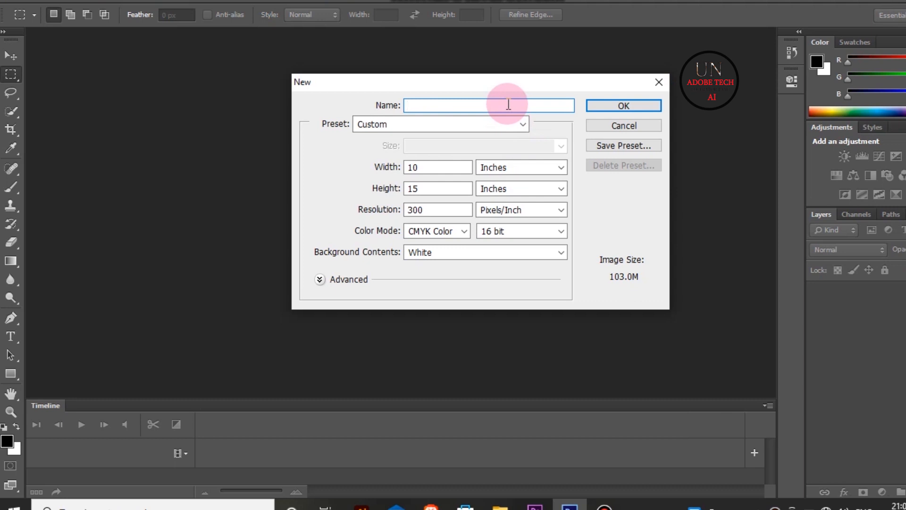
Step: Name the new document "new" and specify a 10 by 15 inch size at 300 pixels/inch
text(new)
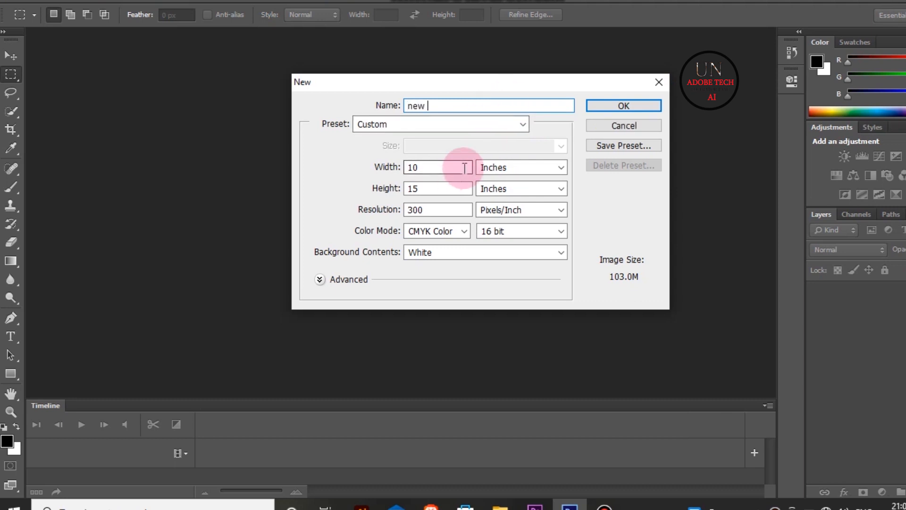
click(508, 172)
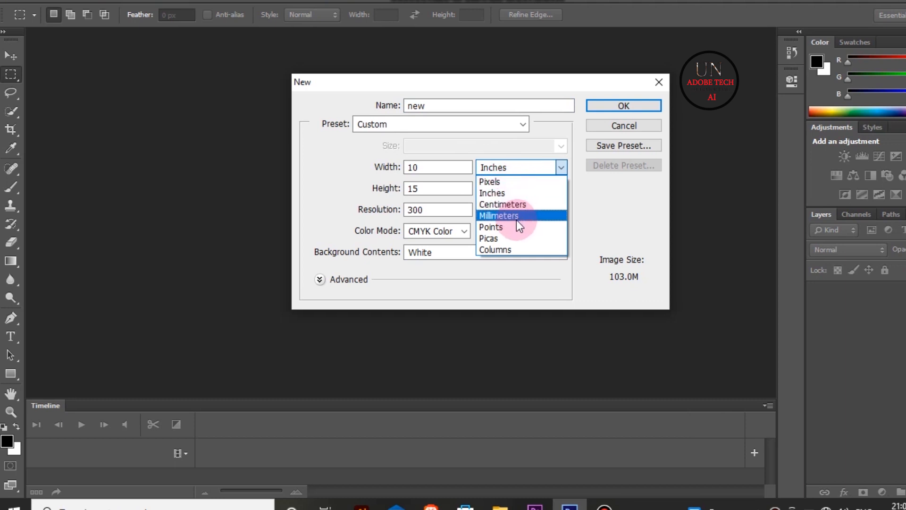
click(511, 195)
click(517, 189)
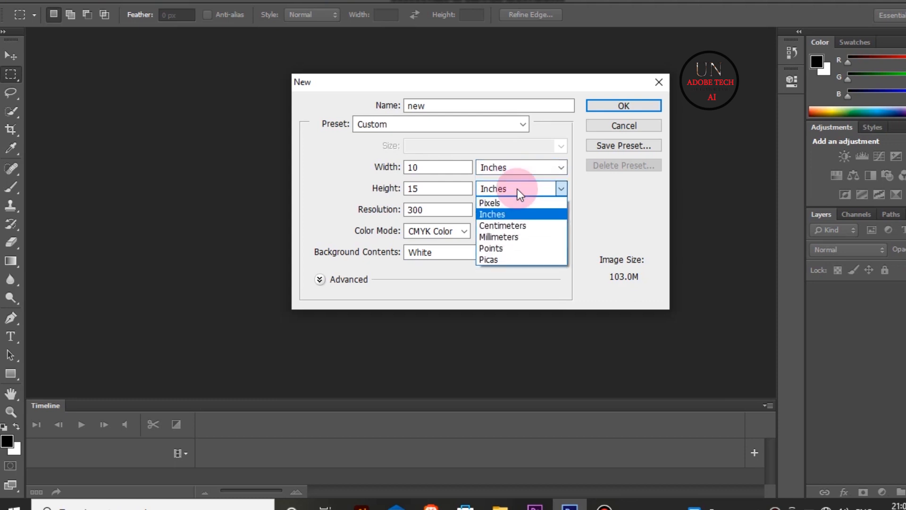
click(519, 188)
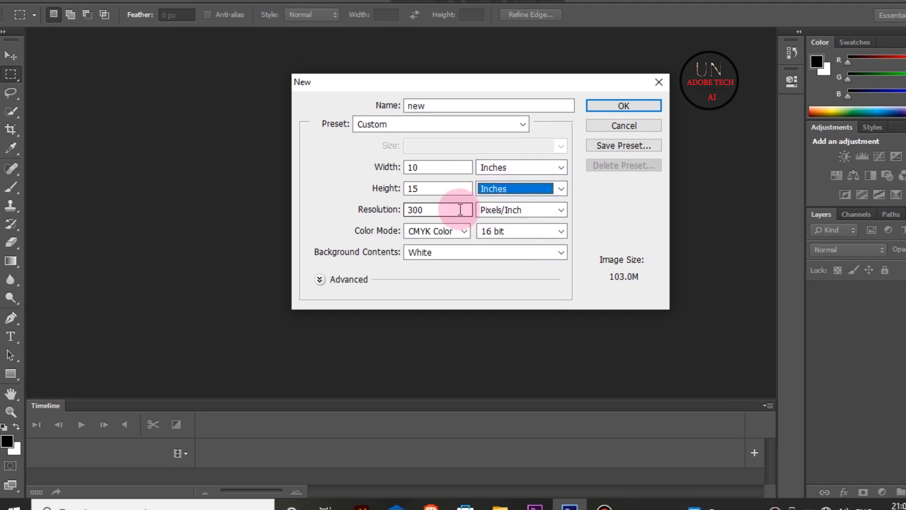
click(441, 209)
click(436, 186)
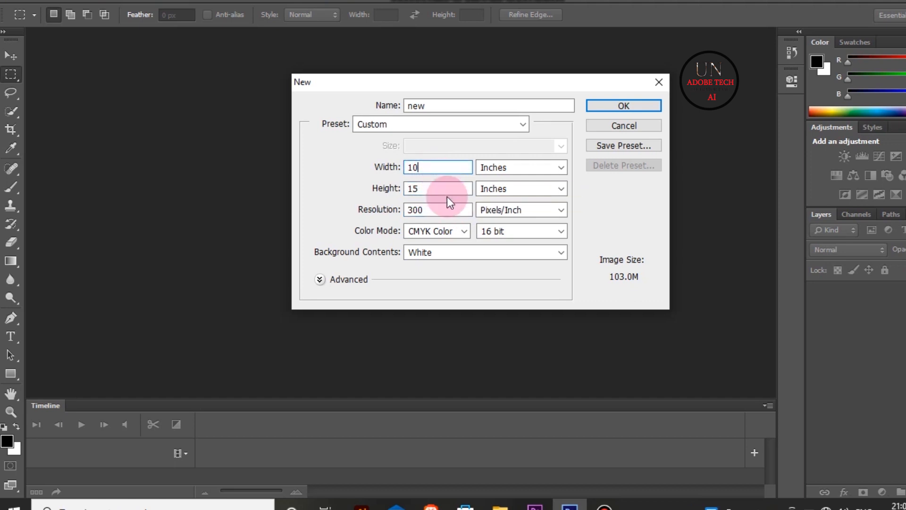
Step: Create the document in 16 bit CMYK Color with white background contents
click(494, 231)
click(488, 268)
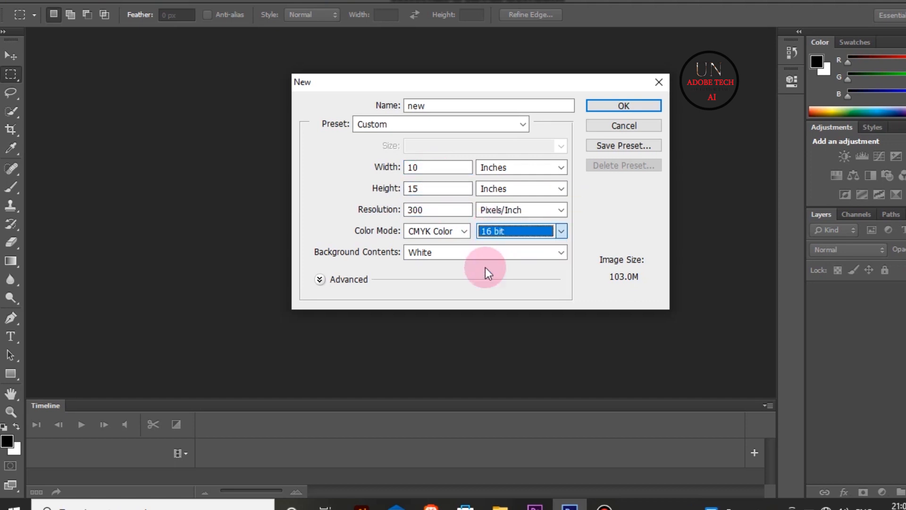
click(510, 250)
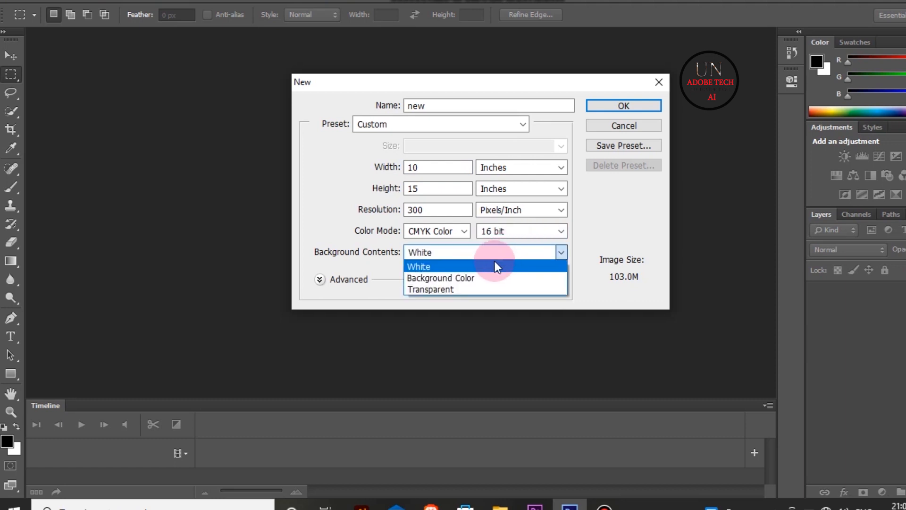
click(456, 267)
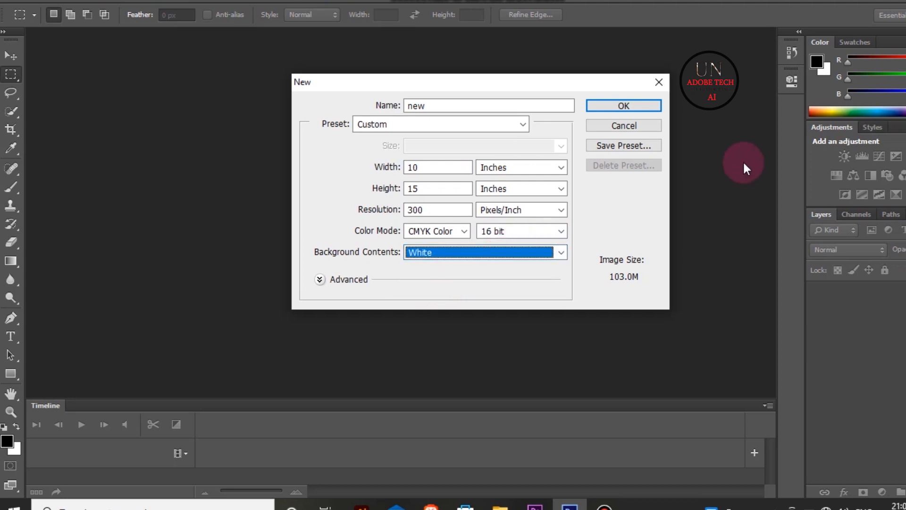
click(619, 111)
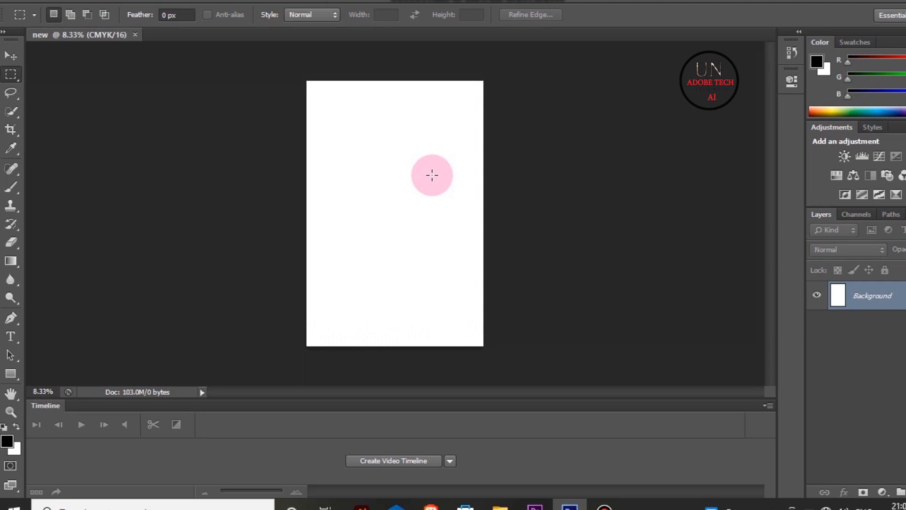
Step: Close the Timeline panel below the blank canvas
key(ctrl+plus)
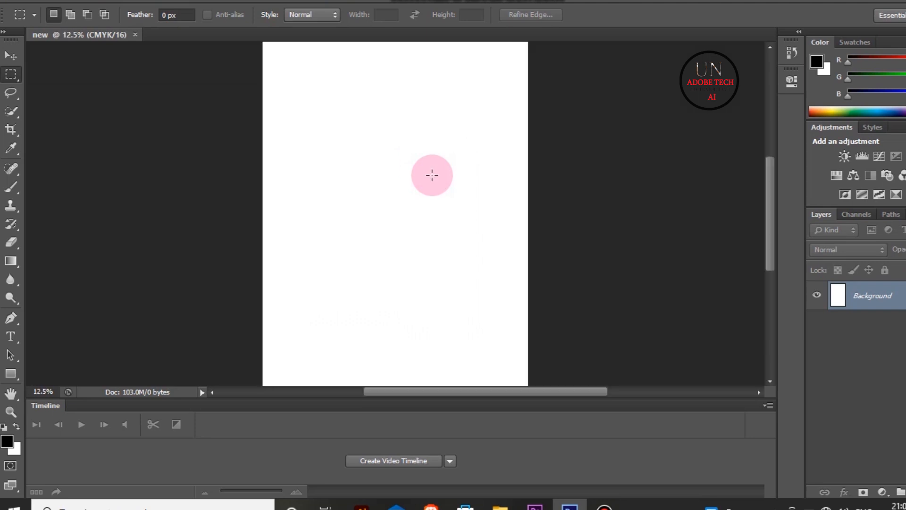
click(768, 406)
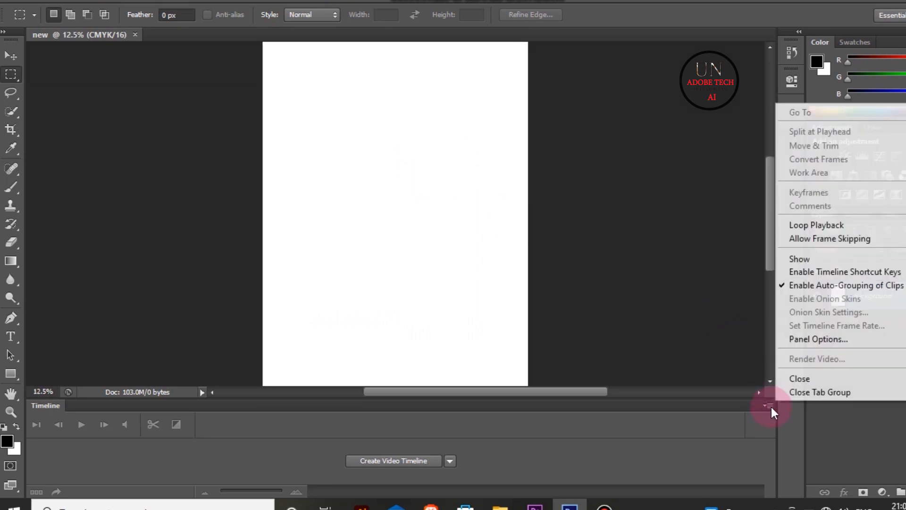
click(785, 381)
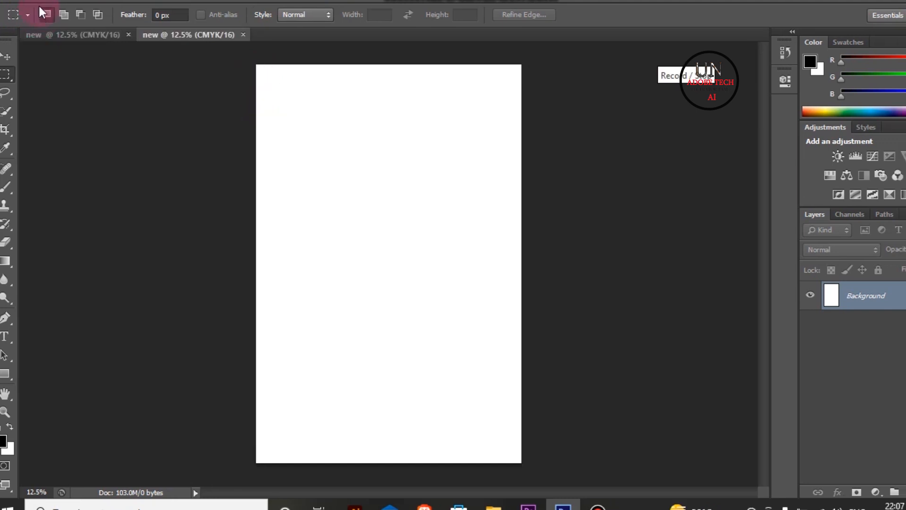
Step: Start opening files and browse to the NEW folder inside Pictures
click(37, 1)
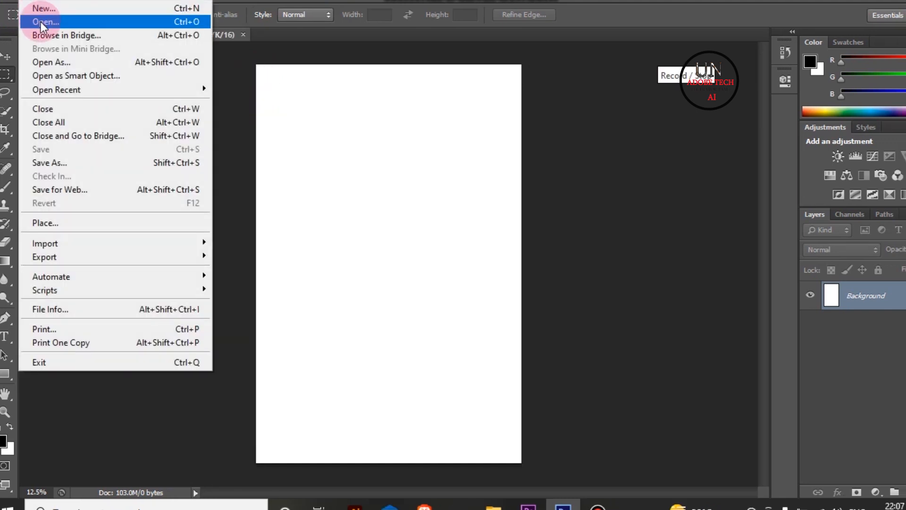
click(41, 22)
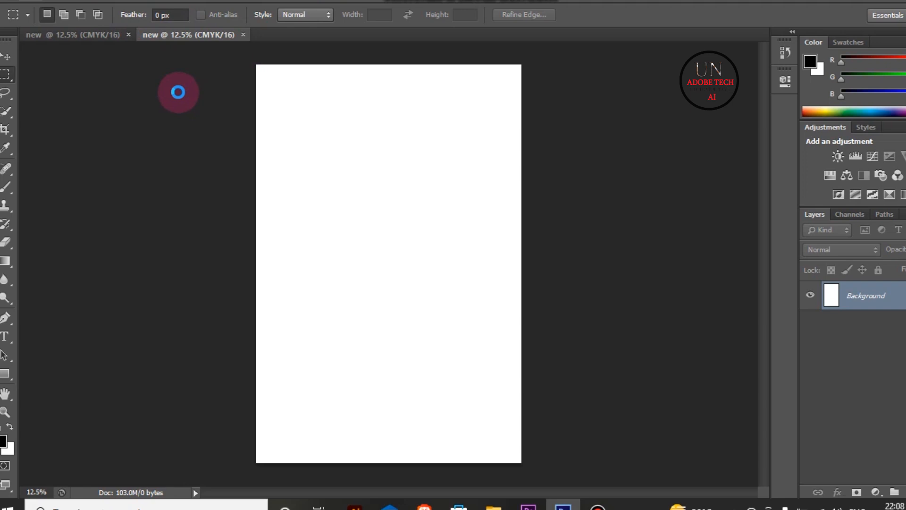
key(ctrl+o)
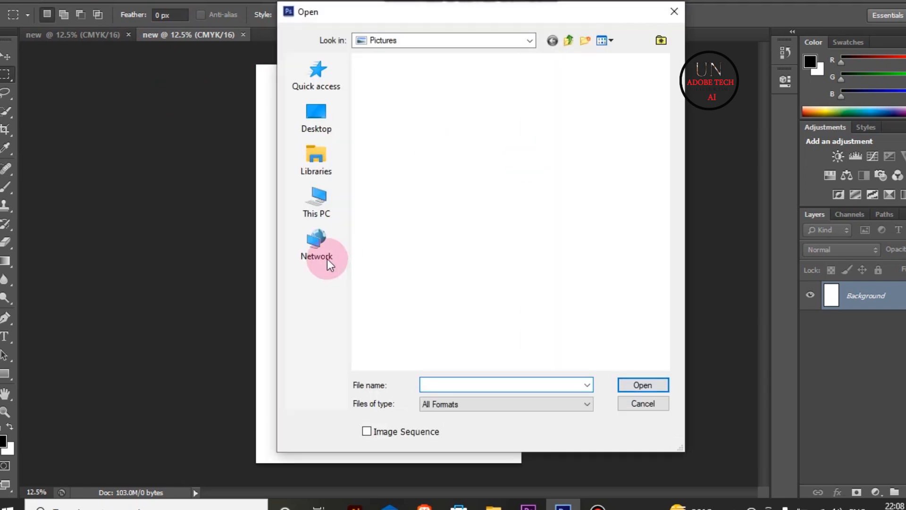
click(332, 129)
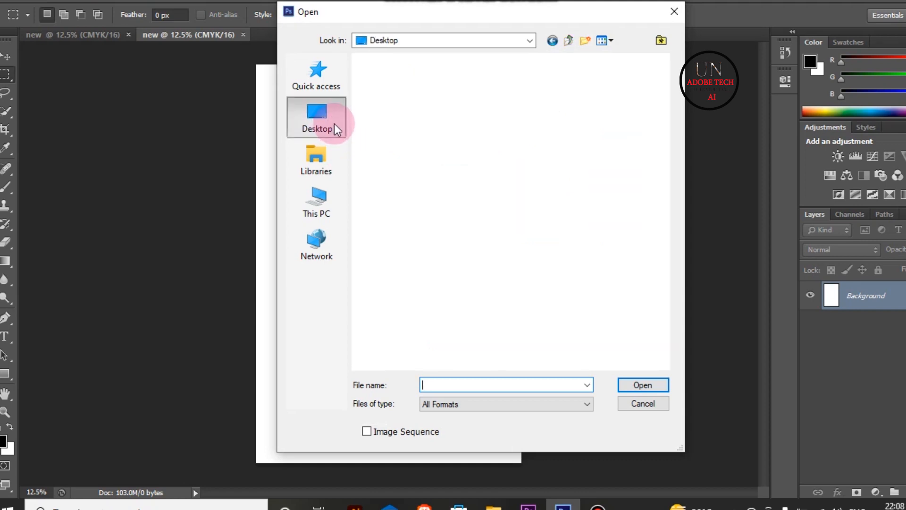
click(332, 198)
click(434, 272)
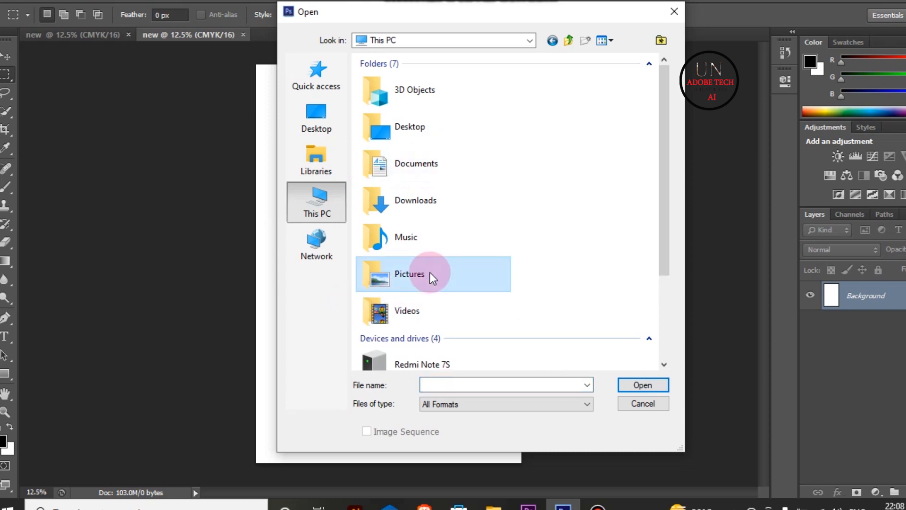
double_click(420, 273)
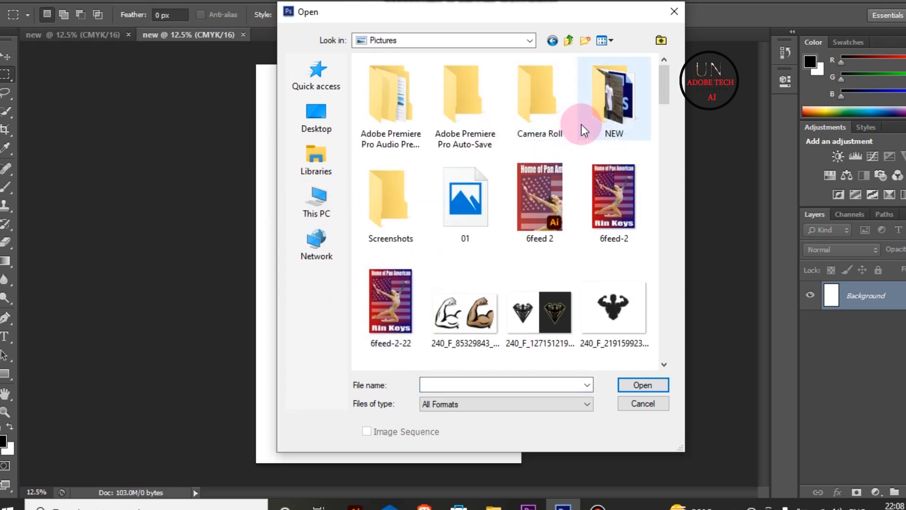
double_click(590, 124)
Step: Open the four photos IMG_20221118_083514, IMG_20221118_120008, IMG_20221118_120103 and IMG_20221118_120239 together
click(406, 186)
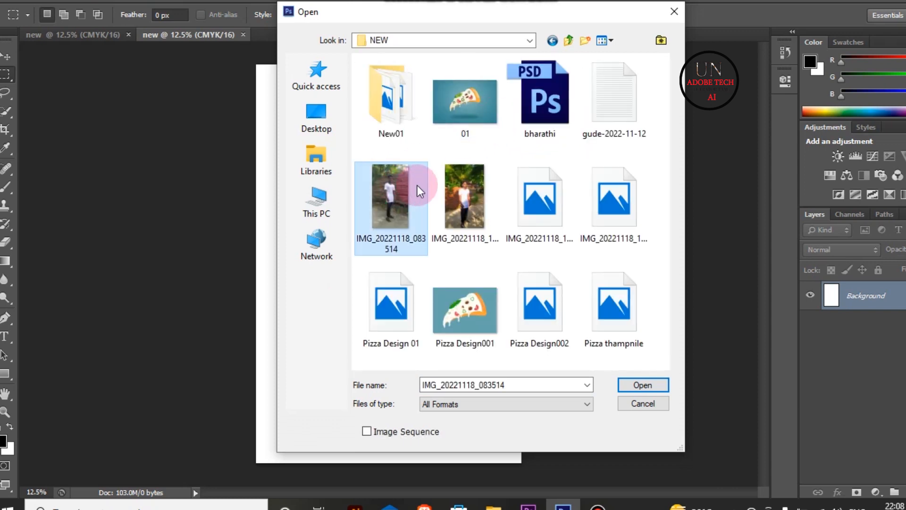
ctrl+click(446, 184)
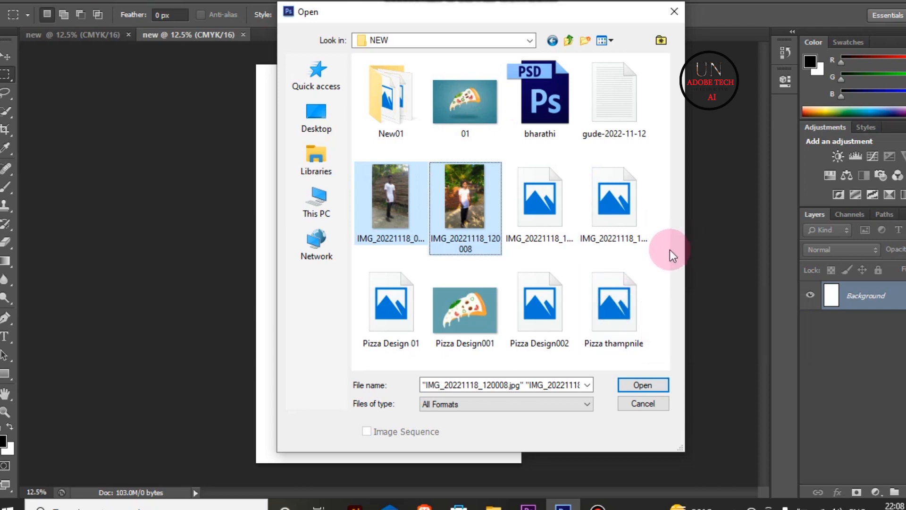
ctrl+click(639, 233)
ctrl+click(541, 212)
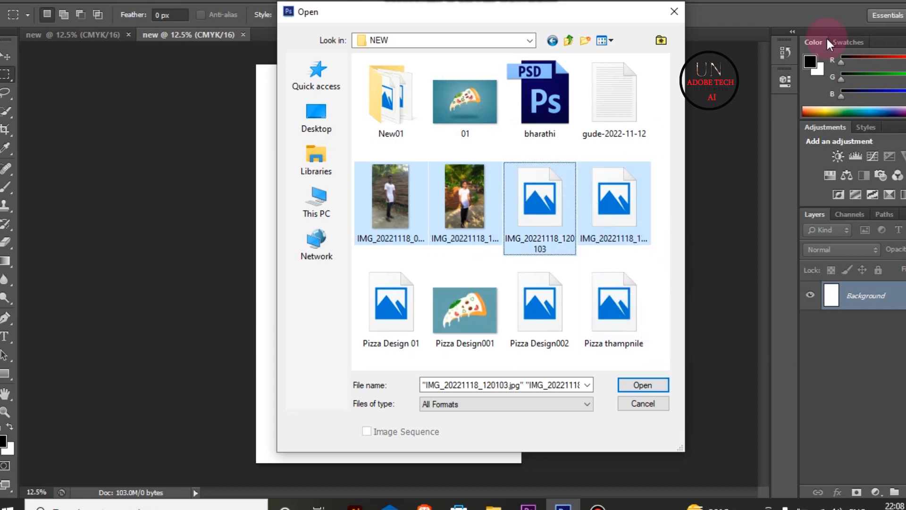
double_click(644, 183)
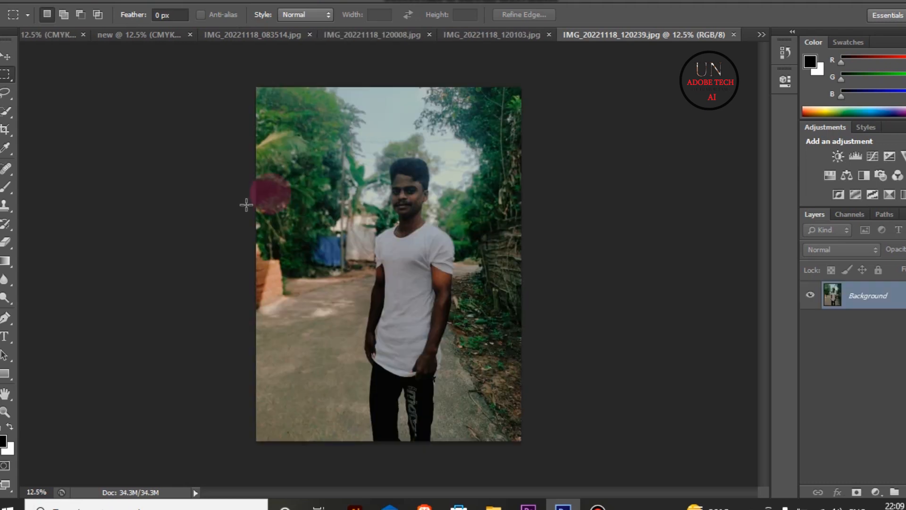
Step: Select the whole IMG_20221118_120239 photo and move it into the blank "new" document
drag(255, 89, 522, 441)
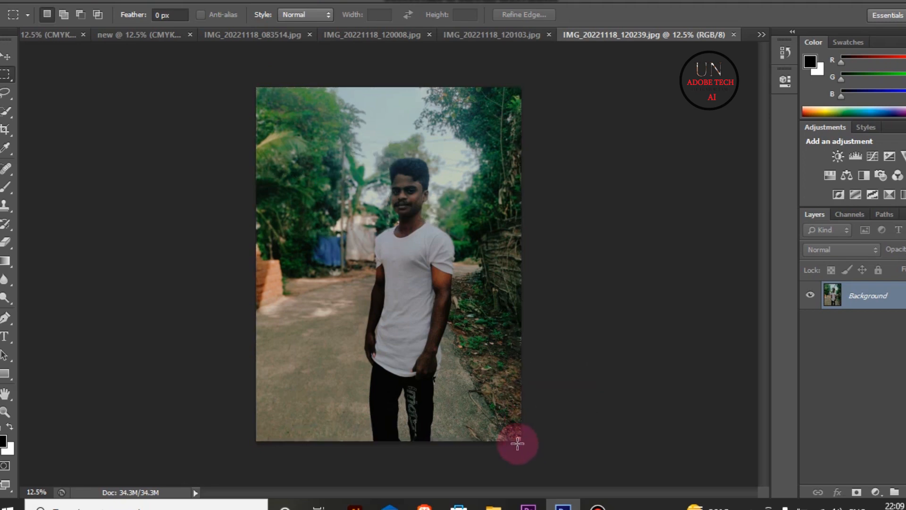
click(7, 56)
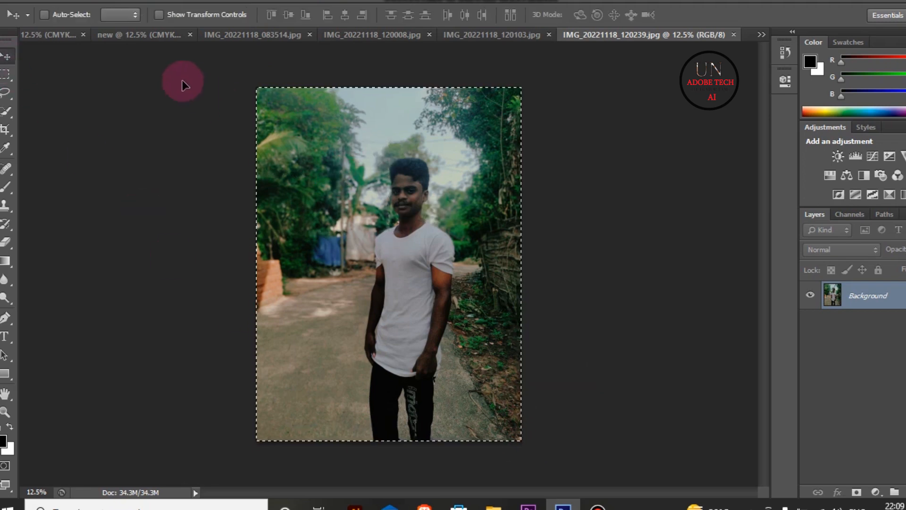
click(127, 38)
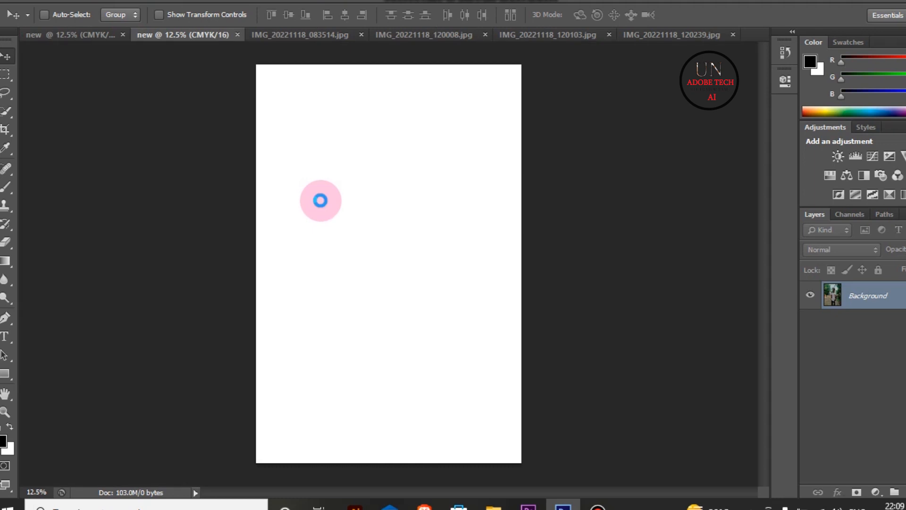
drag(320, 200, 320, 200)
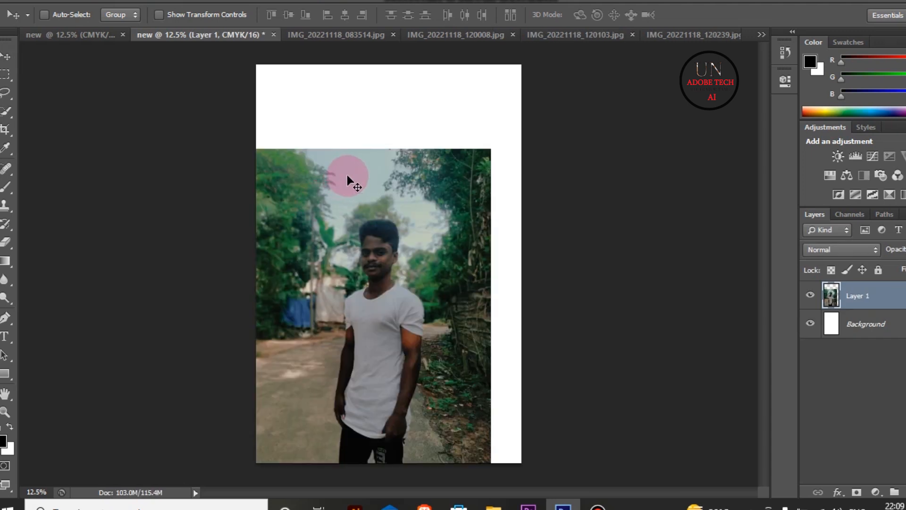
Step: Scale the placed road photo to about half size and fit it into the page's upper-left quarter with a small margin
key(ctrl+t)
drag(493, 150, 373, 305)
drag(355, 326, 377, 109)
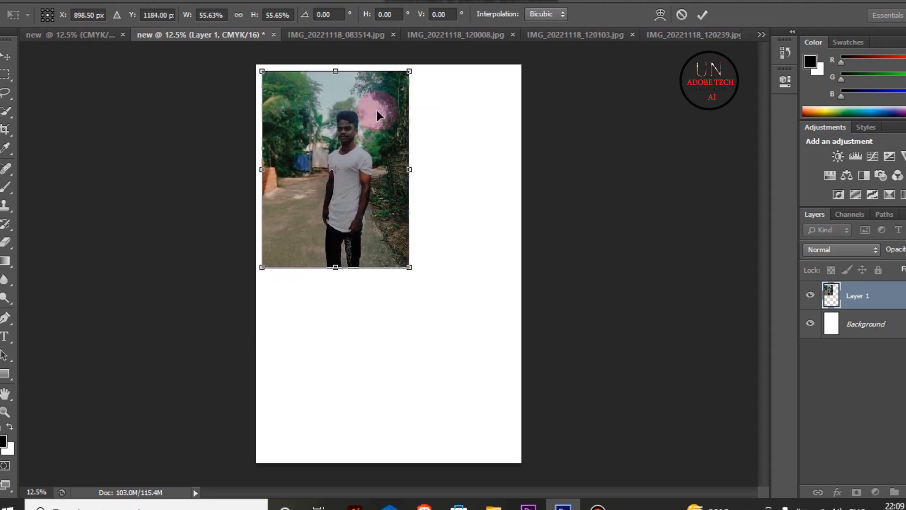
drag(410, 268, 398, 261)
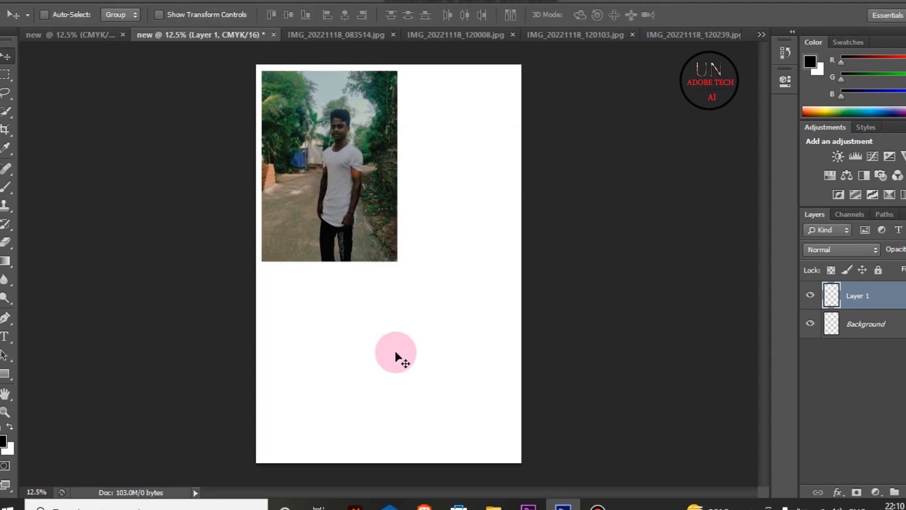
Step: Select most of the IMG_20221118_120103 photo with a rectangular marquee and move it into the "new" document
click(668, 36)
click(530, 37)
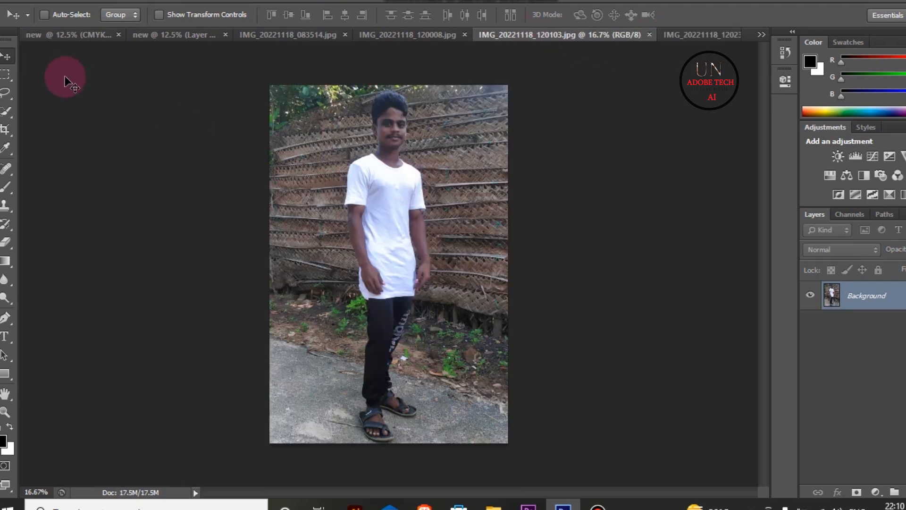
click(6, 74)
drag(276, 92, 492, 445)
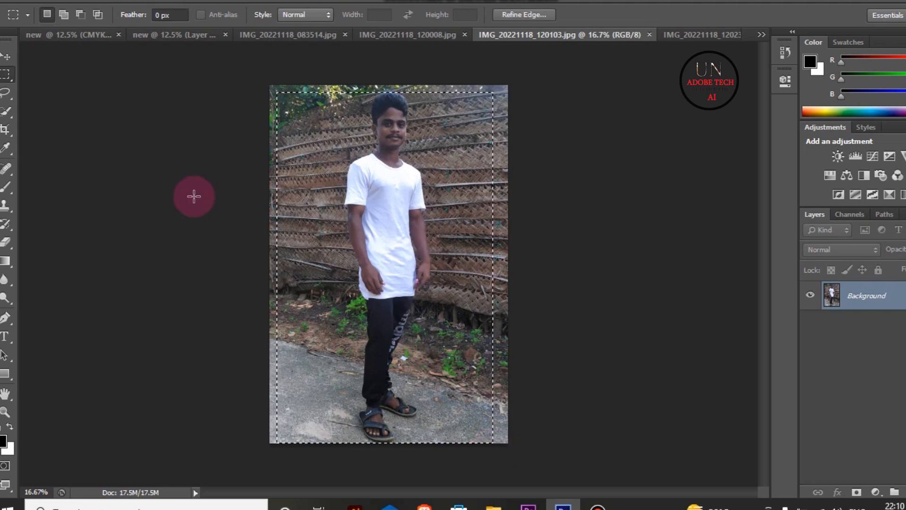
click(6, 56)
drag(350, 181, 436, 207)
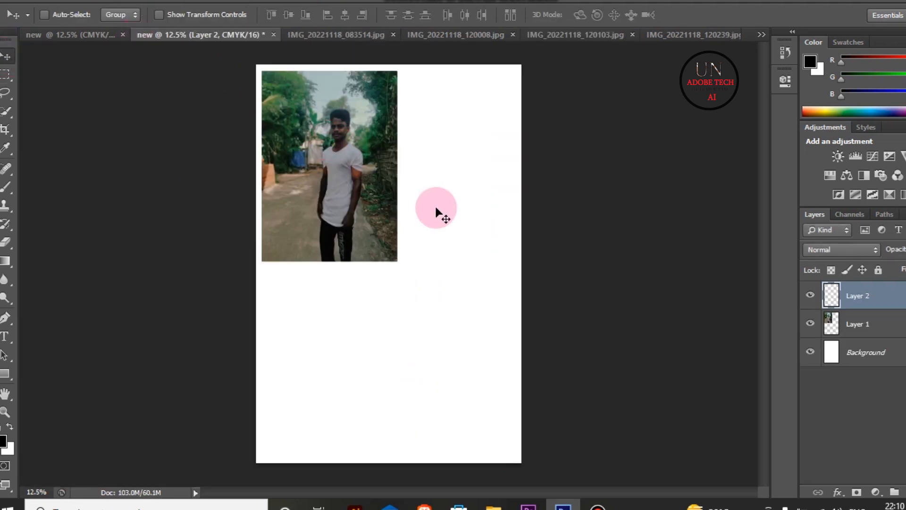
Step: Scale the woven-fence photo to about 68.7% width and 72.6% height and place it beside the first photo in the page's upper-right quarter
key(ctrl+t)
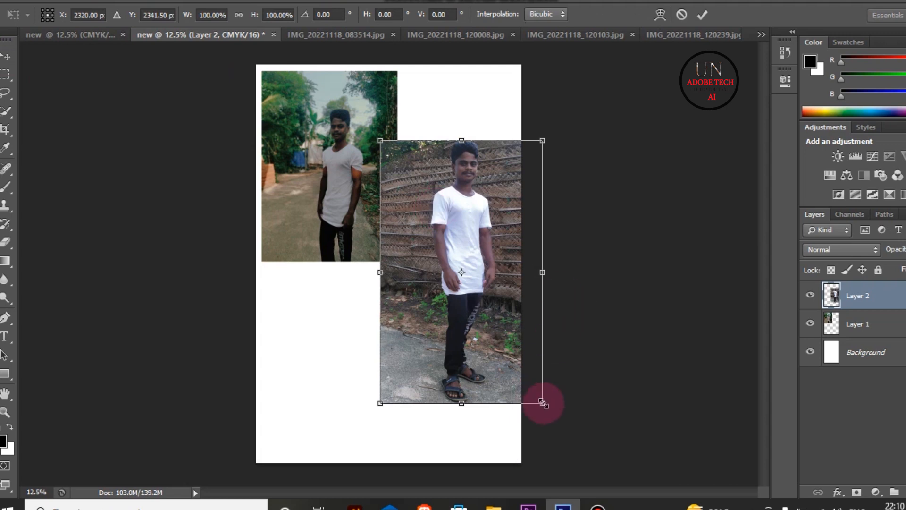
drag(542, 403, 509, 348)
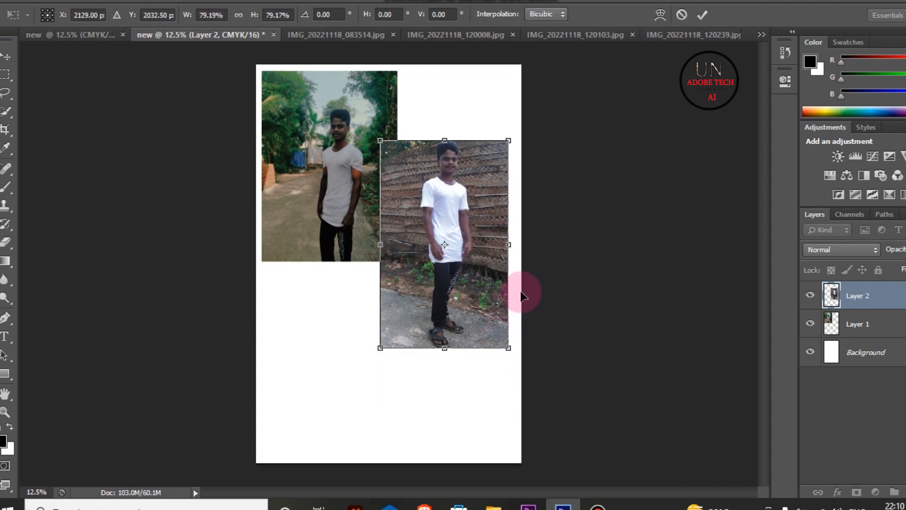
drag(502, 285, 516, 261)
click(687, 209)
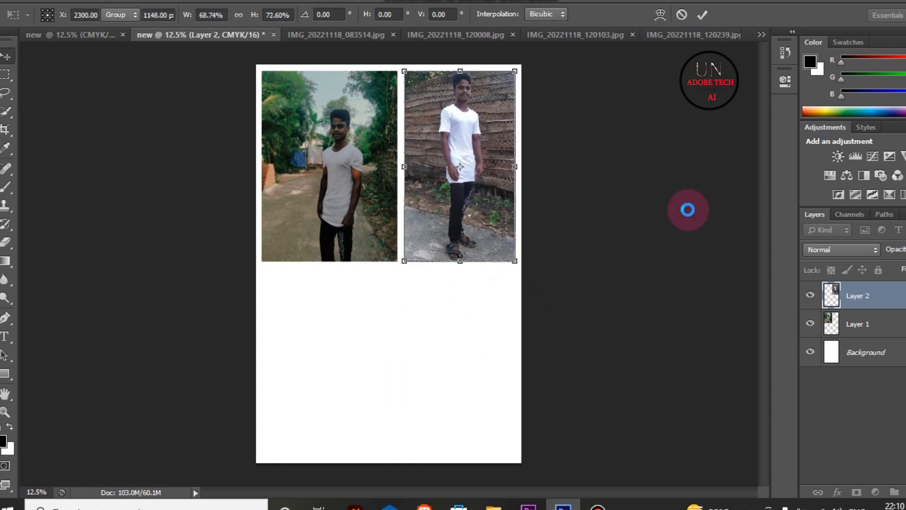
Step: Select most of the IMG_20221118_120008 photo with a rectangular marquee and move it into the "new" document
click(479, 34)
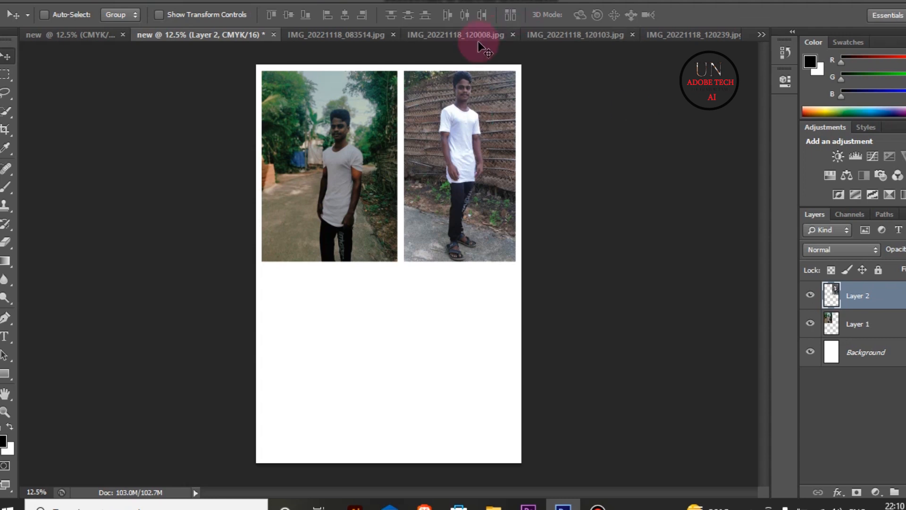
click(8, 79)
drag(286, 99, 488, 454)
click(6, 56)
drag(405, 241, 330, 310)
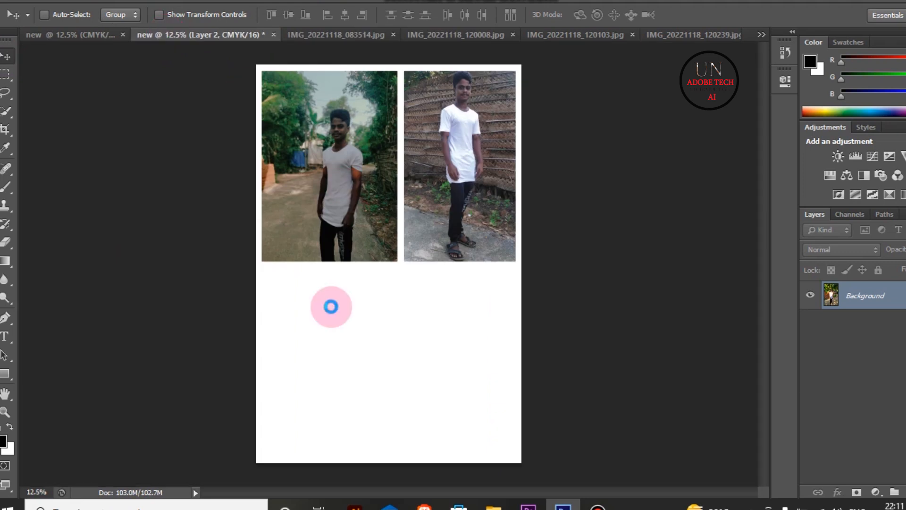
Step: Scale the brick-wall photo to about 73.6% width and 72.8% height and fit it into the page's lower-left quarter, just below the road photo
key(ctrl+t)
drag(236, 197, 282, 291)
drag(378, 470, 397, 441)
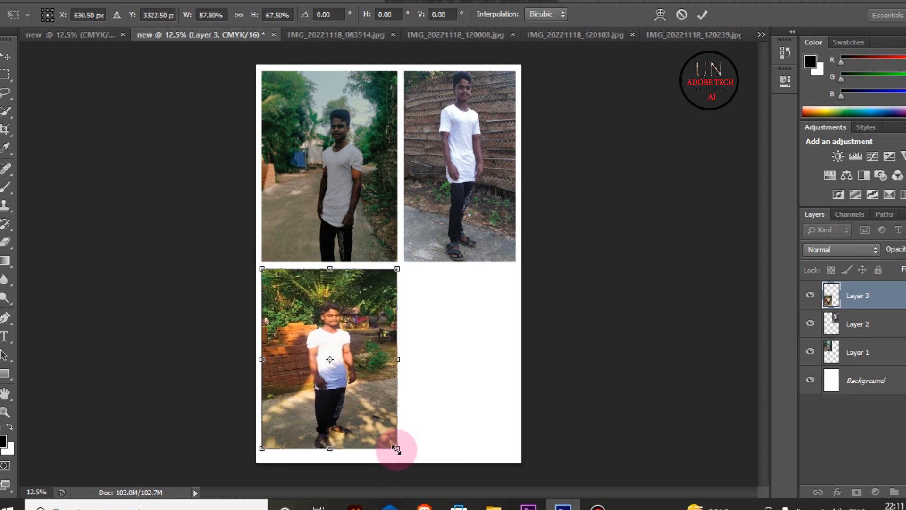
drag(397, 360, 372, 357)
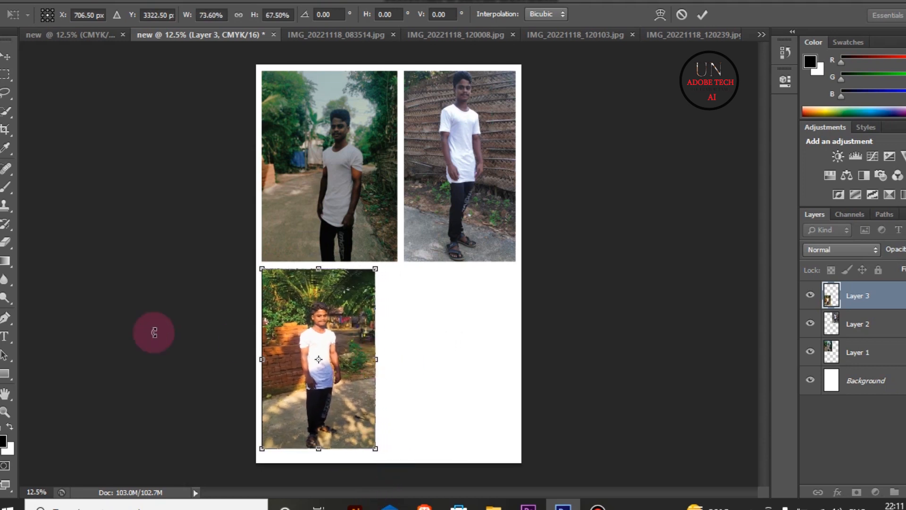
drag(319, 448, 323, 455)
key(Up)
key(Up)
key(Up)
key(Up)
key(Up)
key(Up)
key(Up)
key(Down)
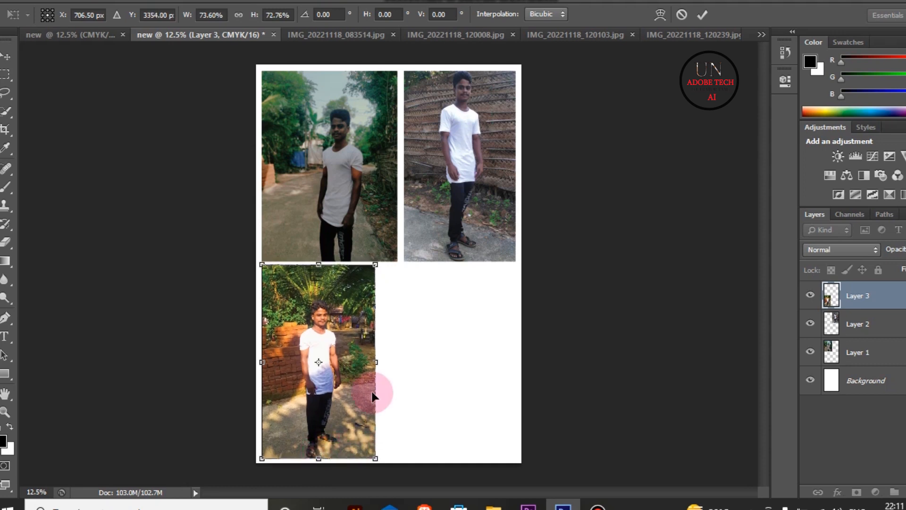
key(Return)
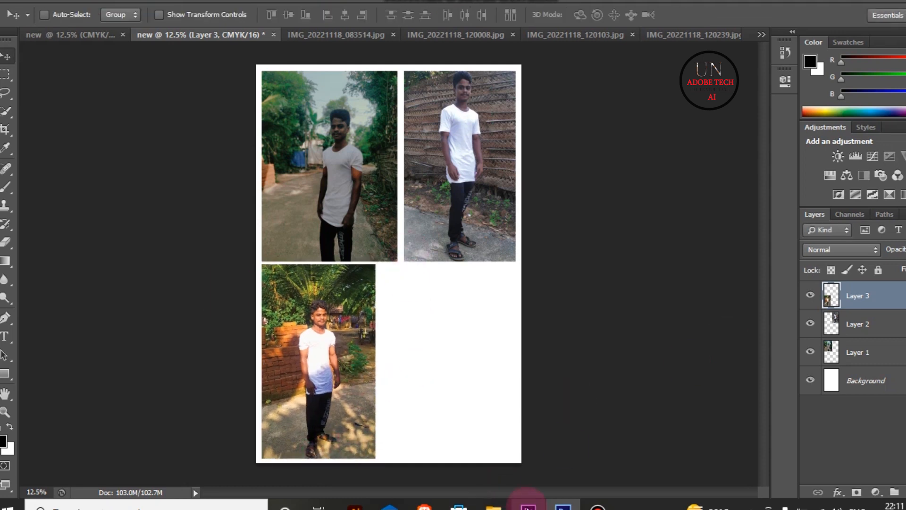
Step: Select most of the IMG_20221118_083514 photo with a rectangular marquee and move it into the "new" document
click(337, 35)
click(6, 74)
drag(293, 97, 518, 449)
click(3, 57)
drag(279, 85, 427, 297)
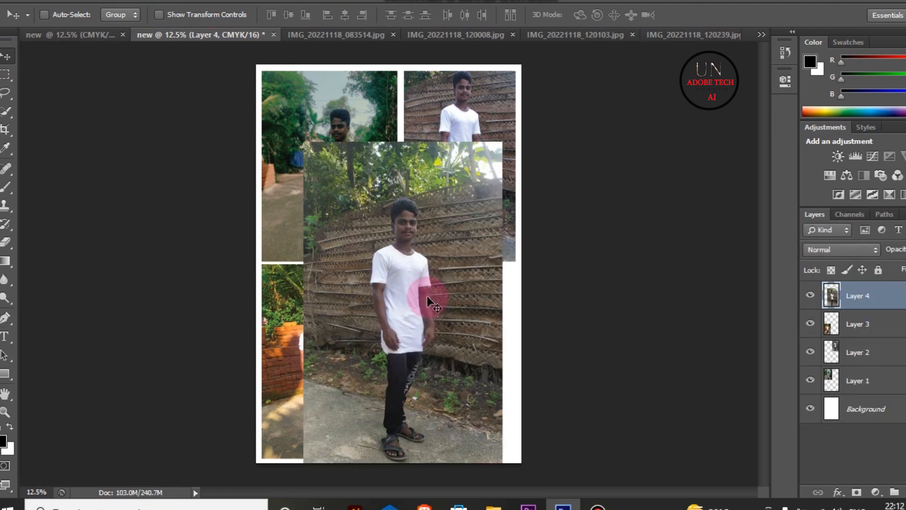
Step: Scale the newly placed photo to about 59.3% width and 54.9% height and fit it into the page's lower-right quarter
key(ctrl+t)
drag(304, 142, 385, 283)
drag(395, 347, 432, 347)
drag(458, 463, 458, 456)
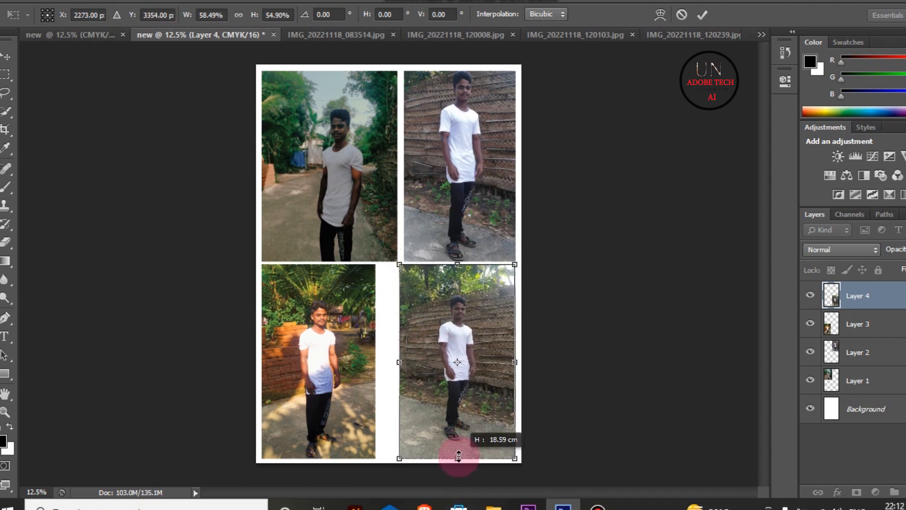
mouse_move(399, 362)
mouse_down()
mouse_move(382, 361)
mouse_move(396, 361)
mouse_up()
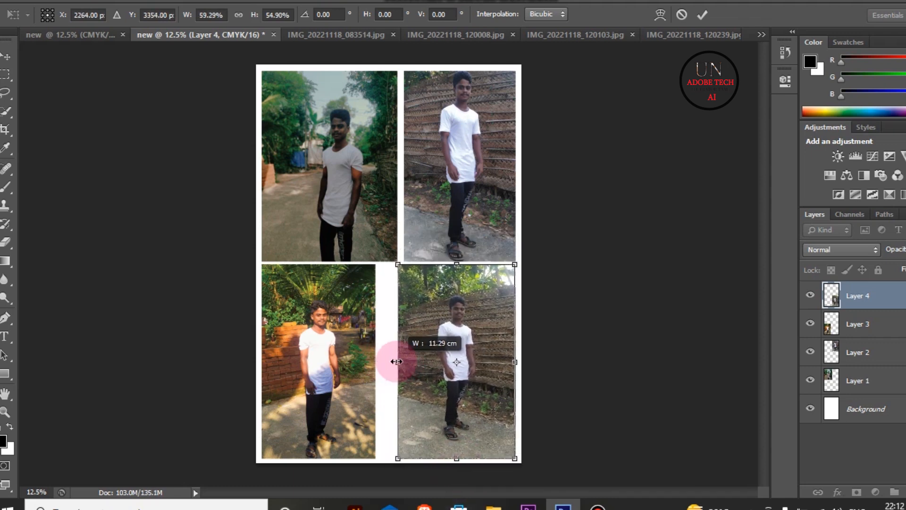
key(Right)
key(Right)
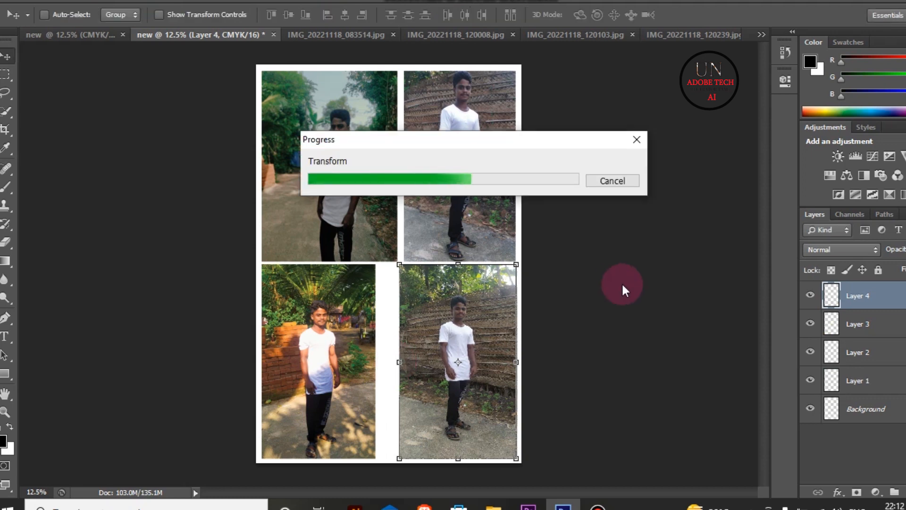
Step: Widen the brick-wall photo on Layer 3 until its right edge lines up with the road photo above it
click(854, 324)
click(313, 367)
key(ctrl+t)
drag(376, 361, 396, 361)
key(Return)
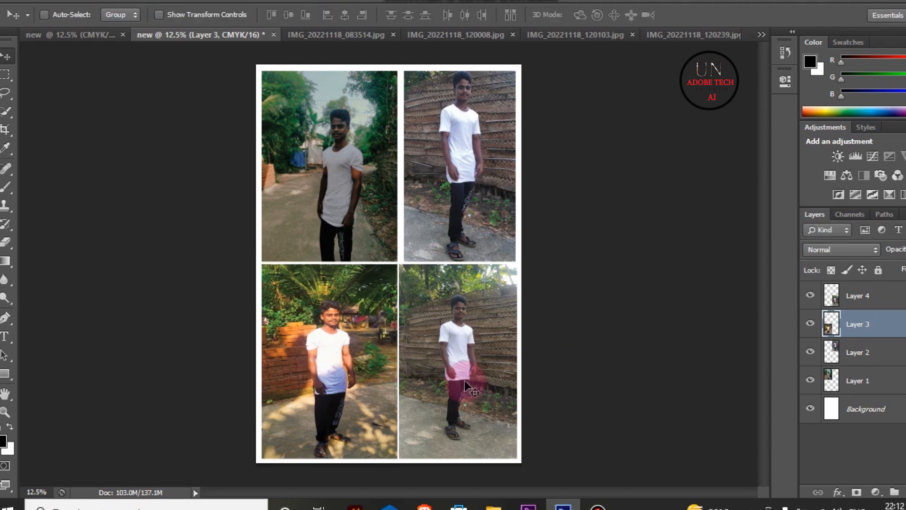
Step: Nudge the brick-wall photo slightly left so its edges line up with the road photo above
key(ctrl+t)
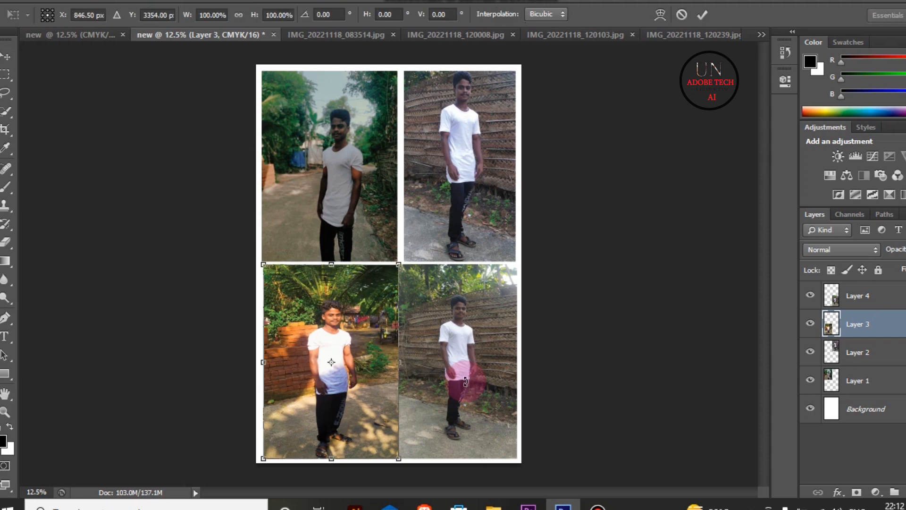
key(Left)
key(Left)
key(Left)
key(Left)
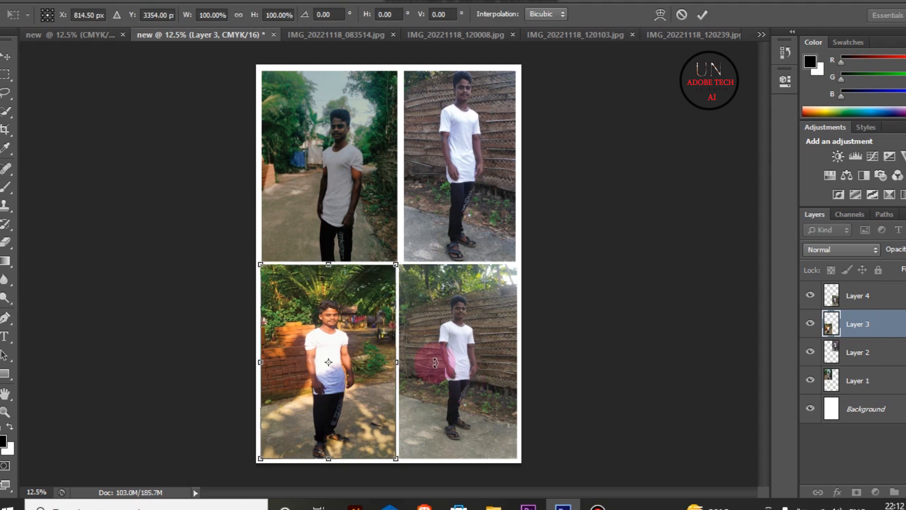
key(Right)
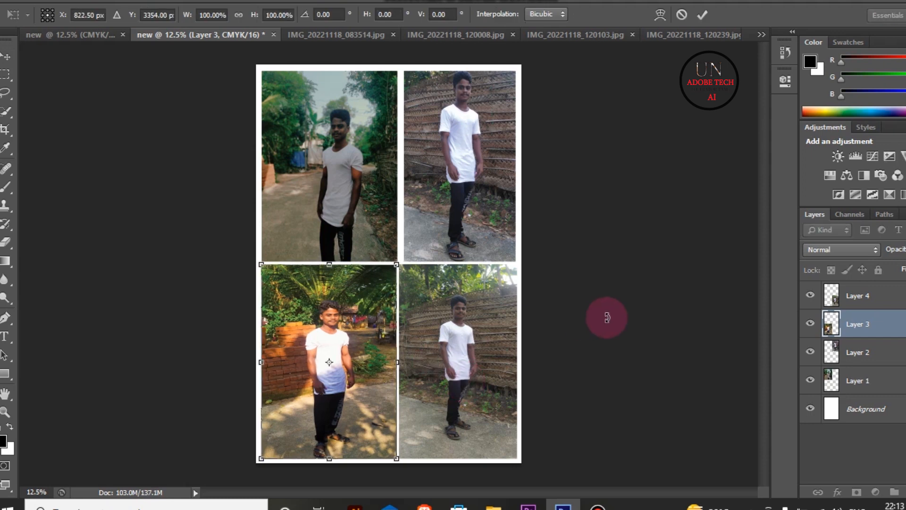
key(Return)
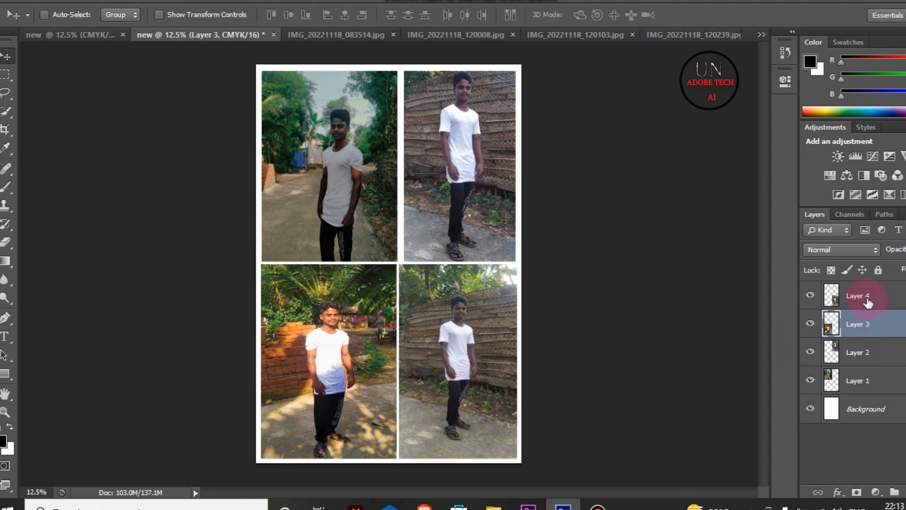
Step: Narrow the lower-right photo on Layer 4 to about 96.4% width so its left edge aligns with the photo above
click(849, 294)
key(ctrl+t)
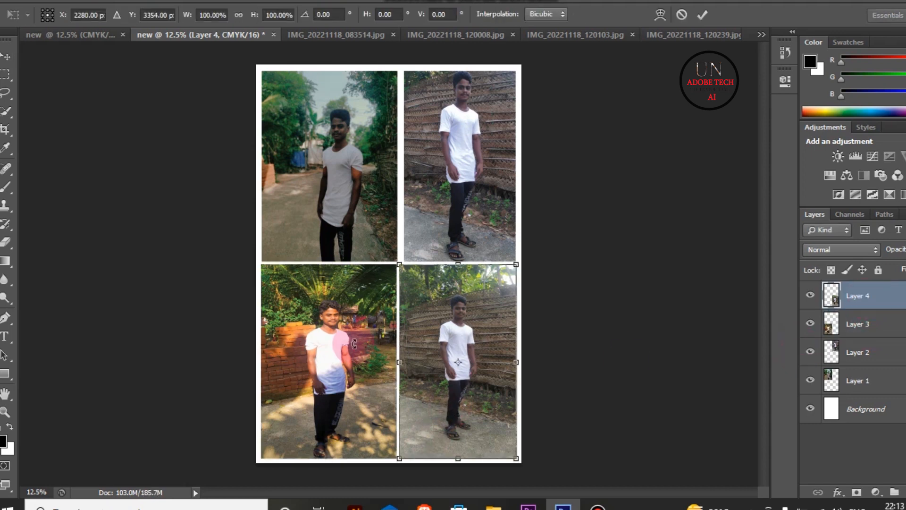
drag(400, 364, 404, 363)
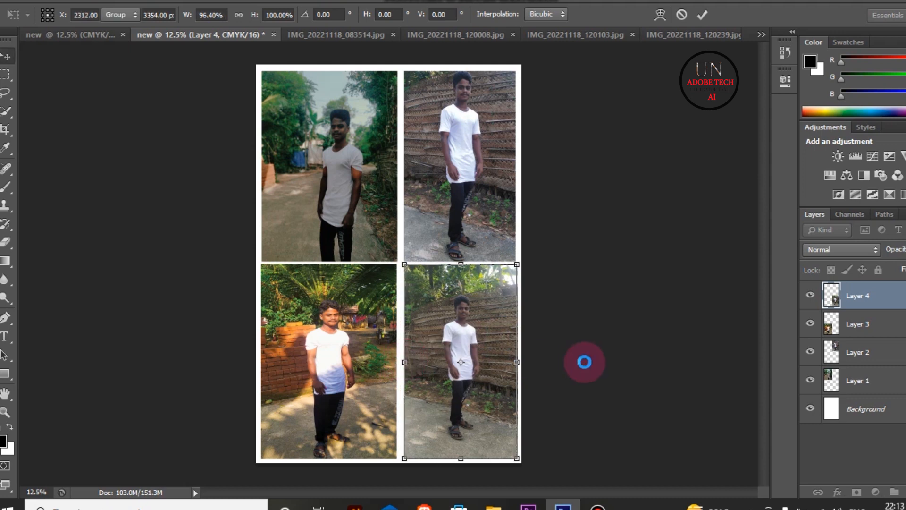
key(Return)
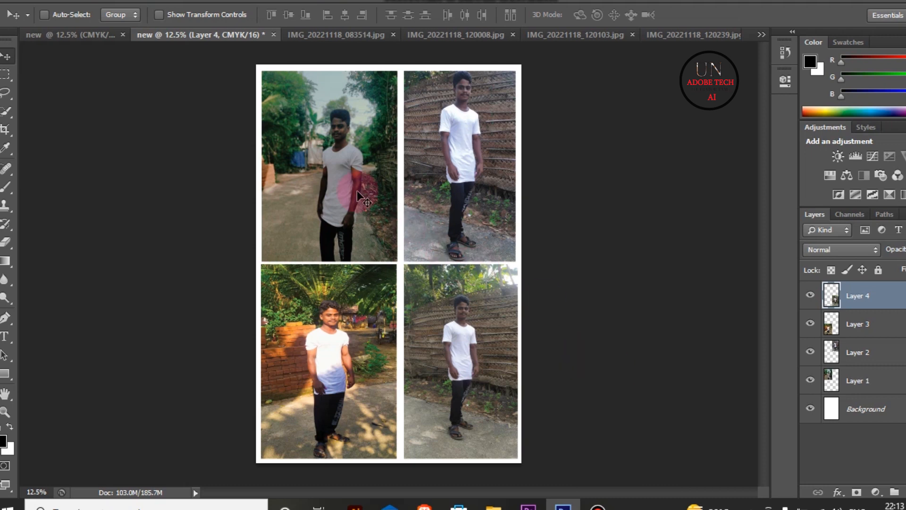
Step: Start saving the collage with the file name new1 and the JPEG format
click(34, 3)
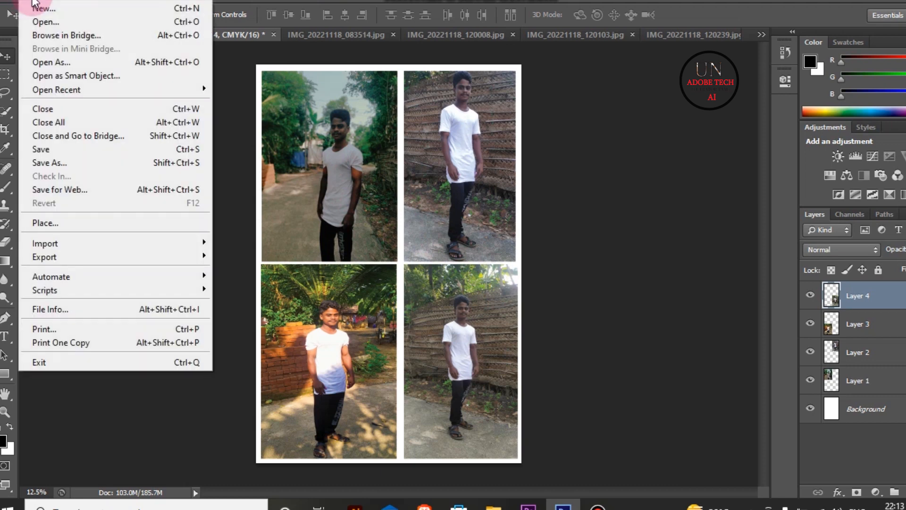
click(115, 149)
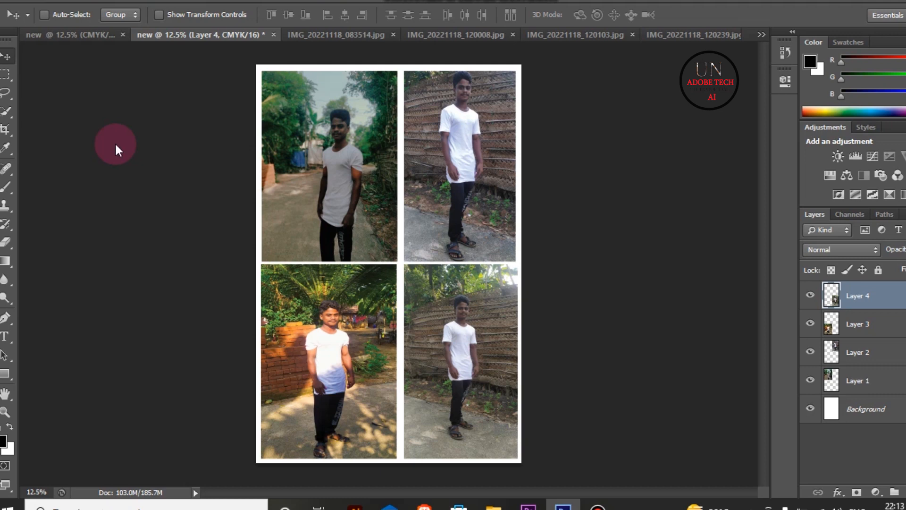
key(ctrl+s)
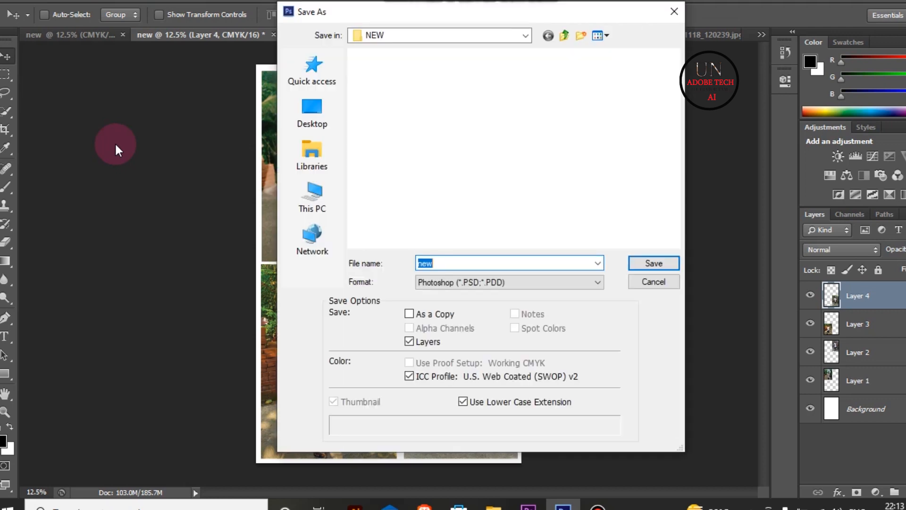
click(519, 263)
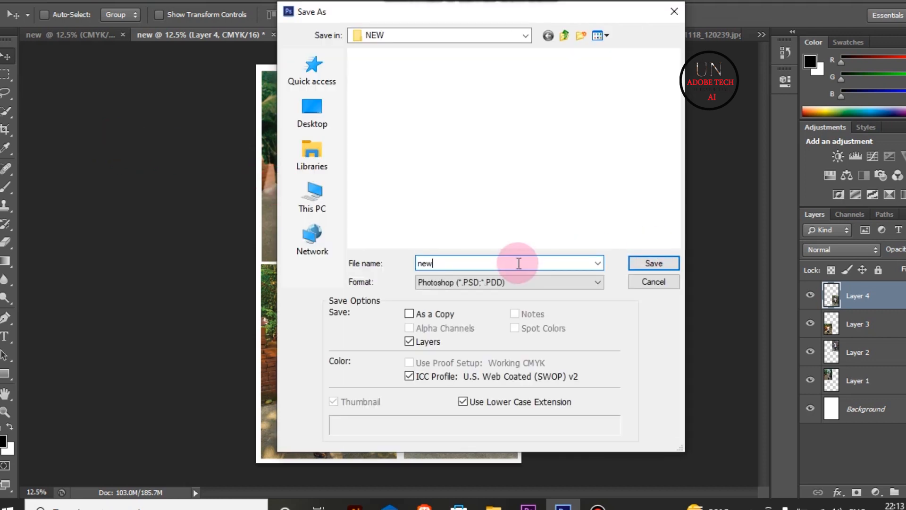
text(1)
click(469, 281)
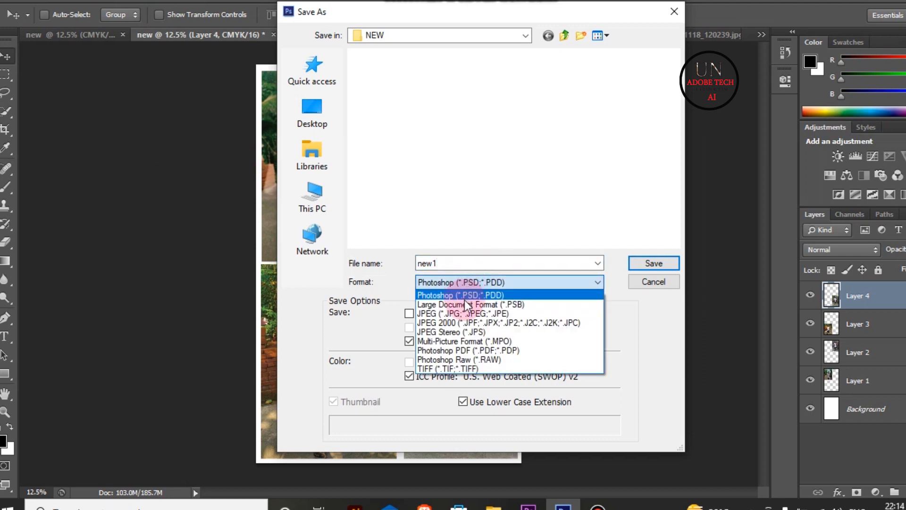
click(465, 313)
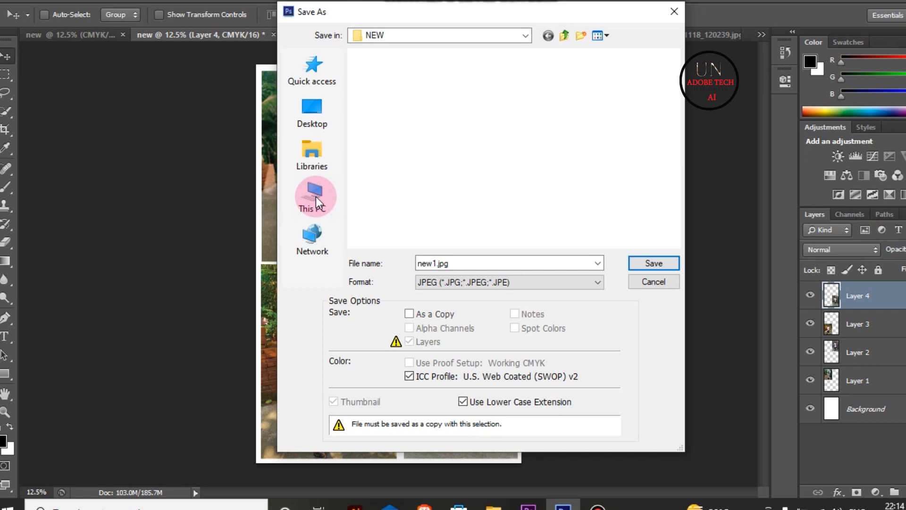
Step: Save new1.jpg in the Pictures folder at Maximum quality 12 with the Baseline ("Standard") format option
click(657, 260)
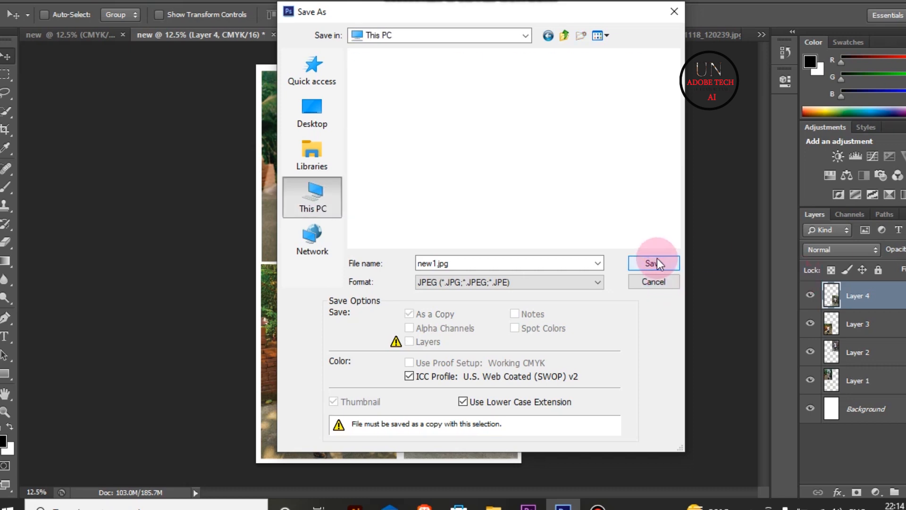
click(574, 166)
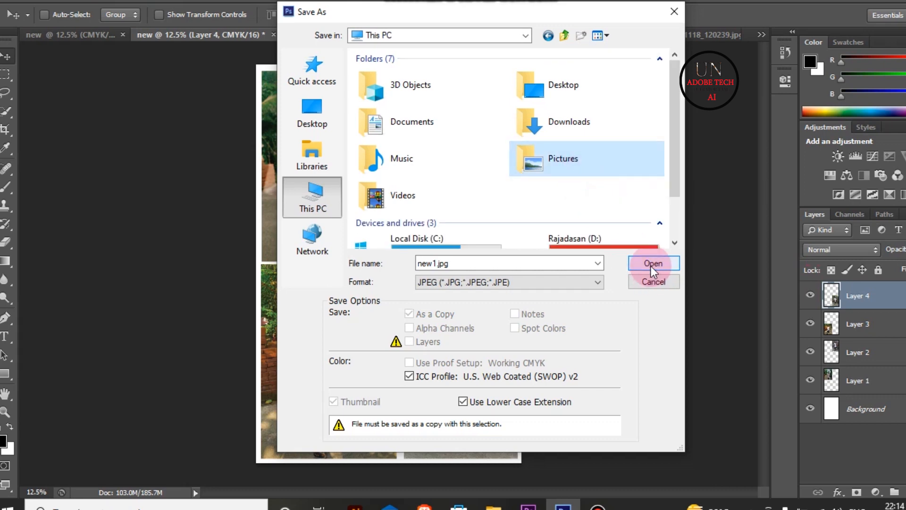
double_click(581, 150)
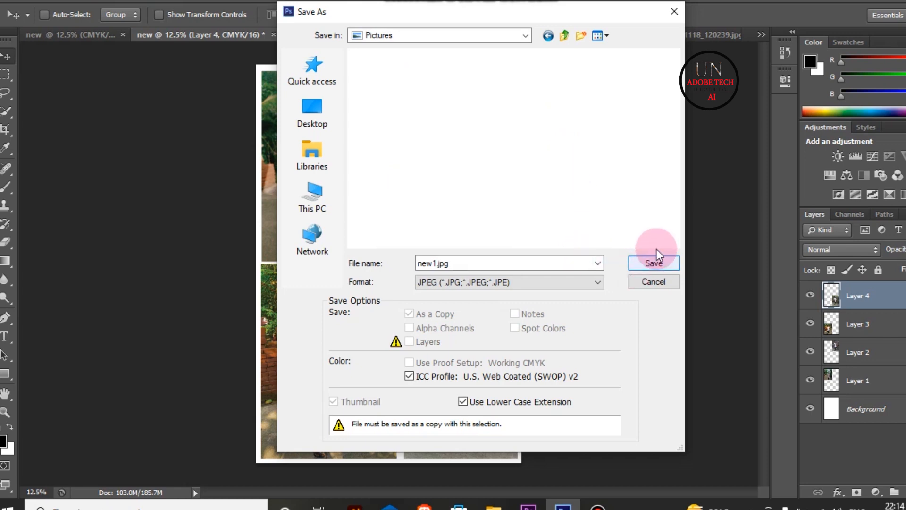
click(645, 265)
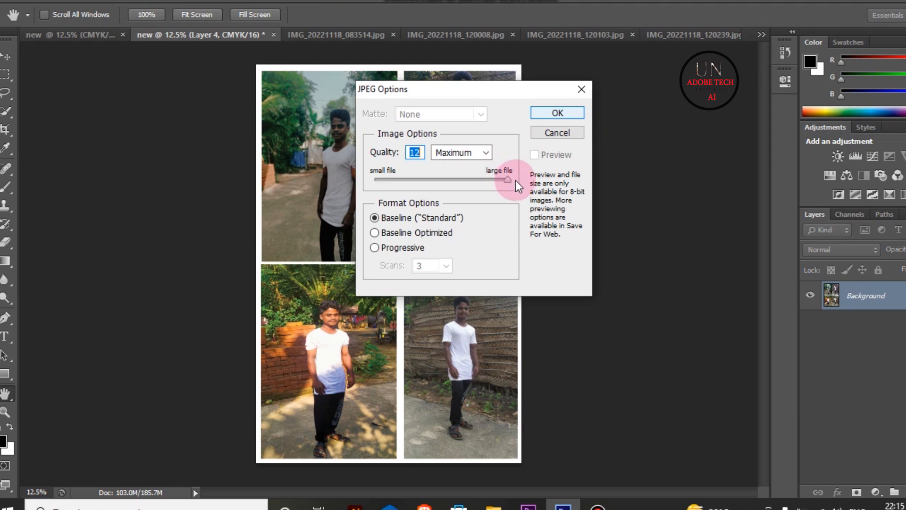
click(558, 113)
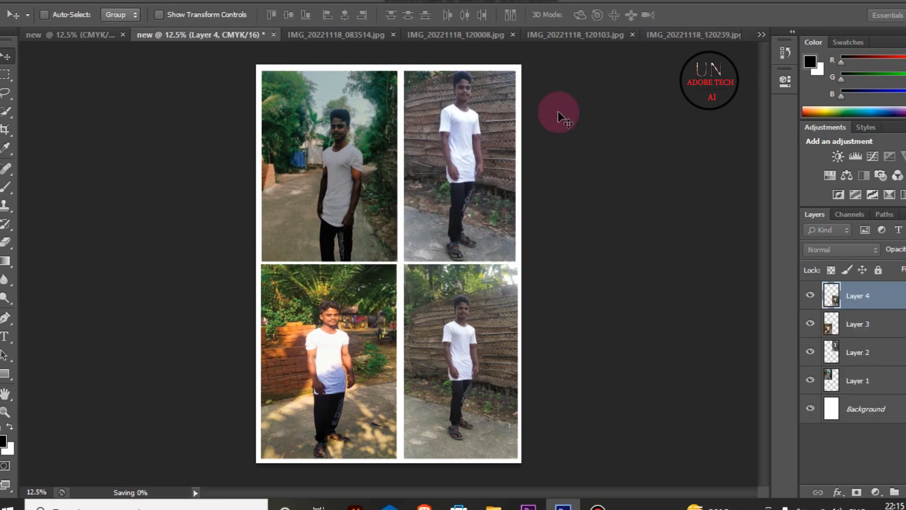